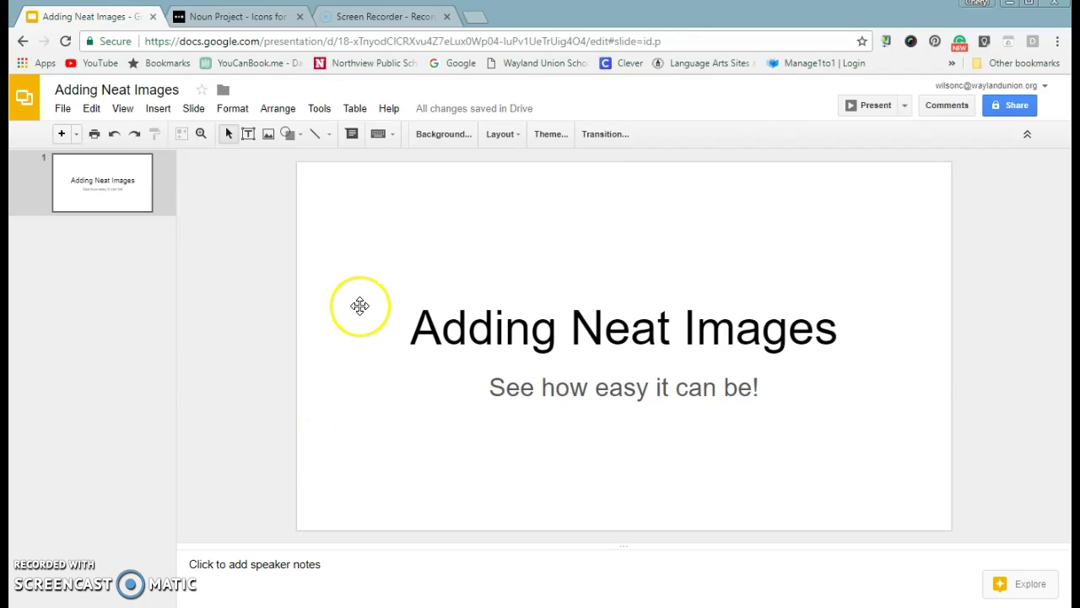
# - Search images for 'thumbs up' and select the black Wikimedia Commons thumbs-up image
pyautogui.click(156, 110)
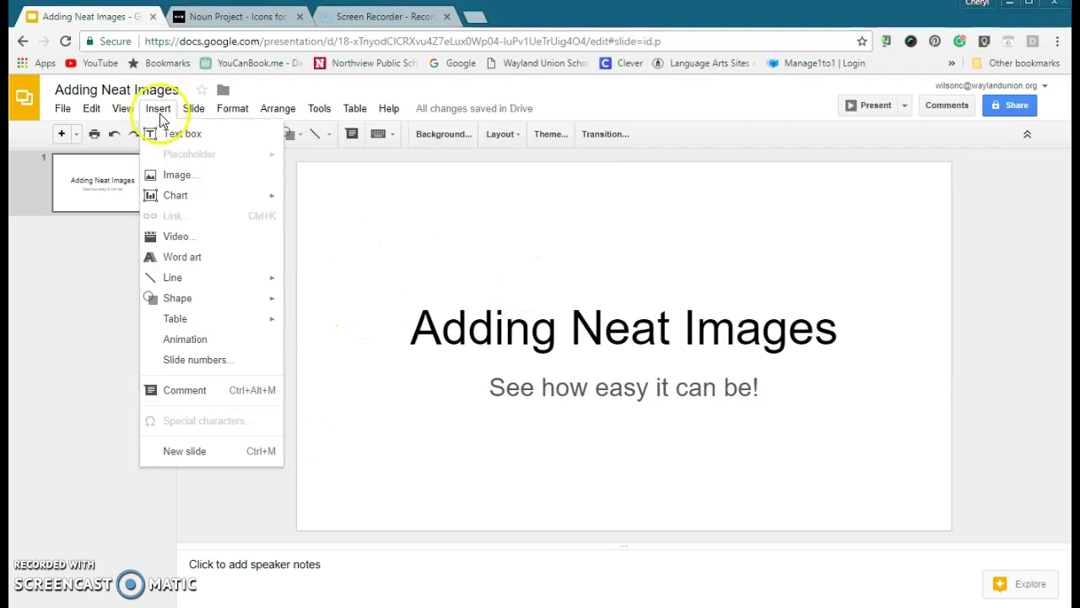
pyautogui.click(186, 184)
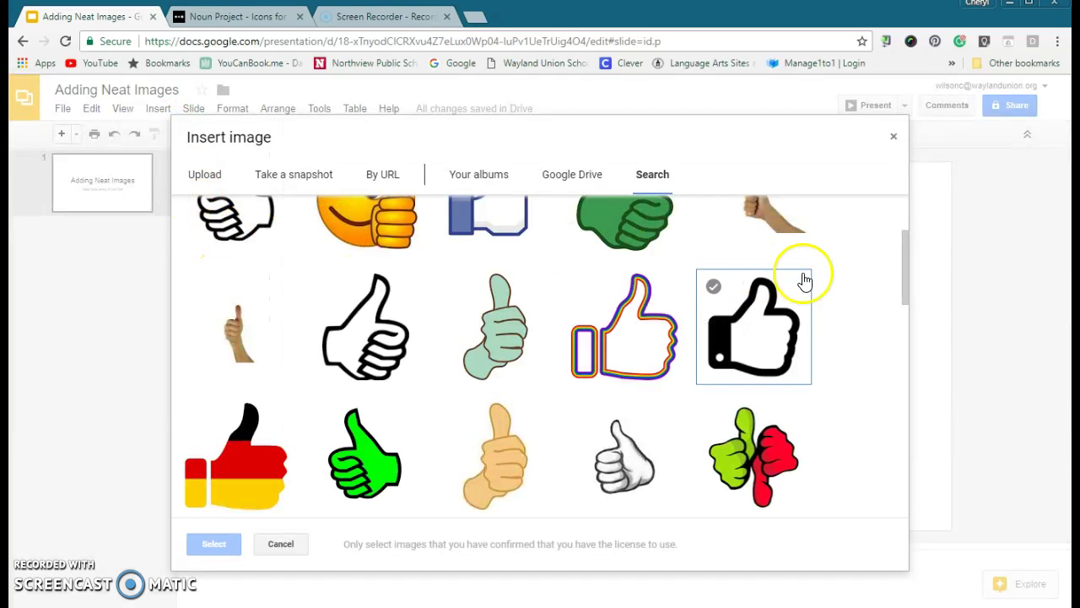
pyautogui.moveTo(904, 272); pyautogui.dragTo(910, 209)
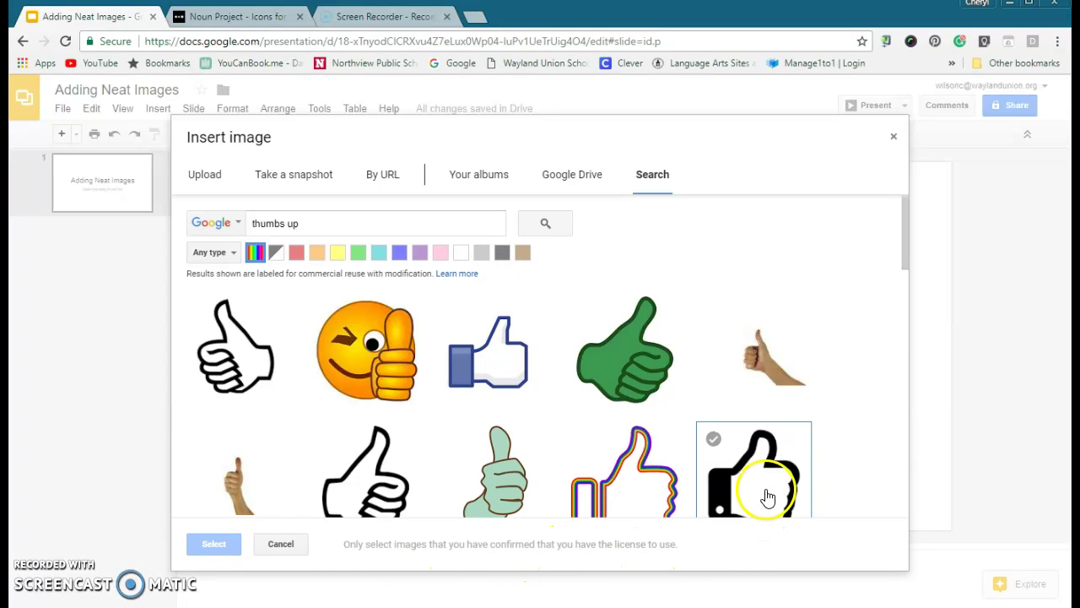
pyautogui.scroll(-3, 774, 474)
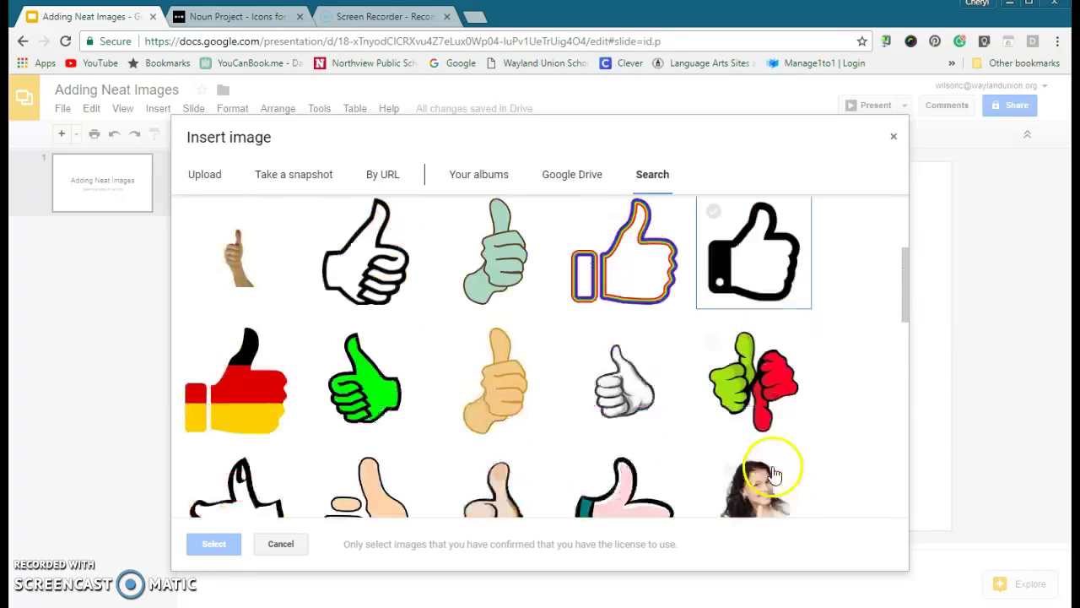
pyautogui.click(750, 267)
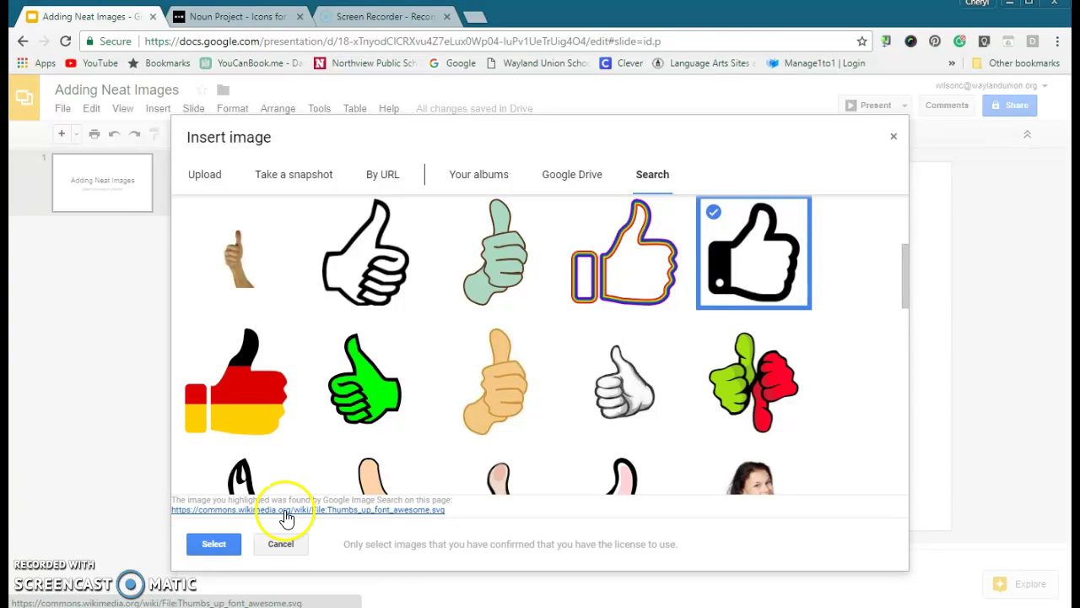
# - Insert the black thumbs-up image and shrink it into the slide's top-left corner
pyautogui.click(216, 547)
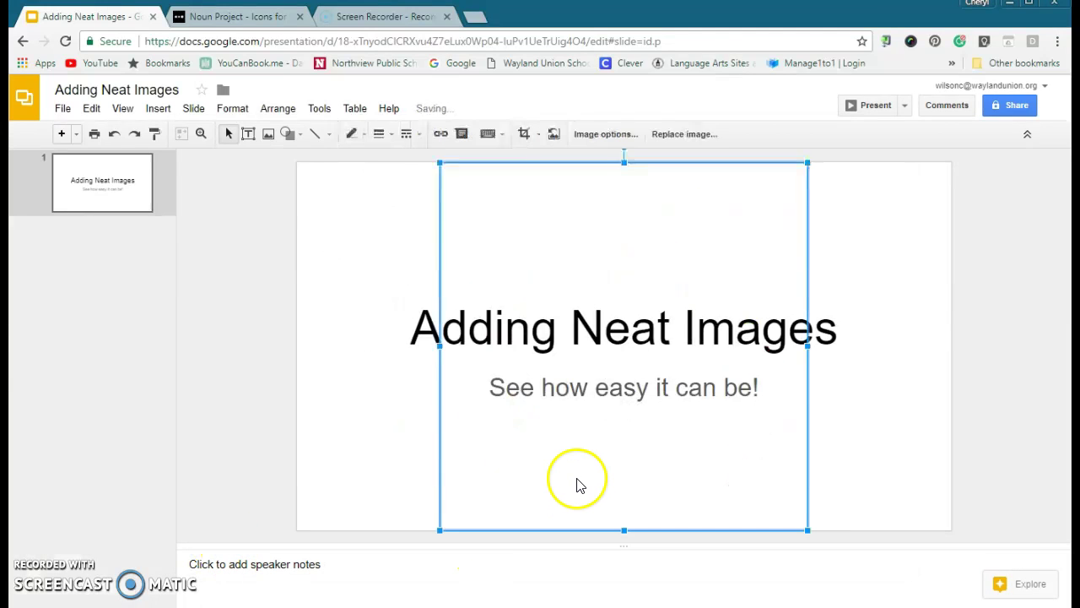
pyautogui.moveTo(808, 530); pyautogui.dragTo(379, 248)
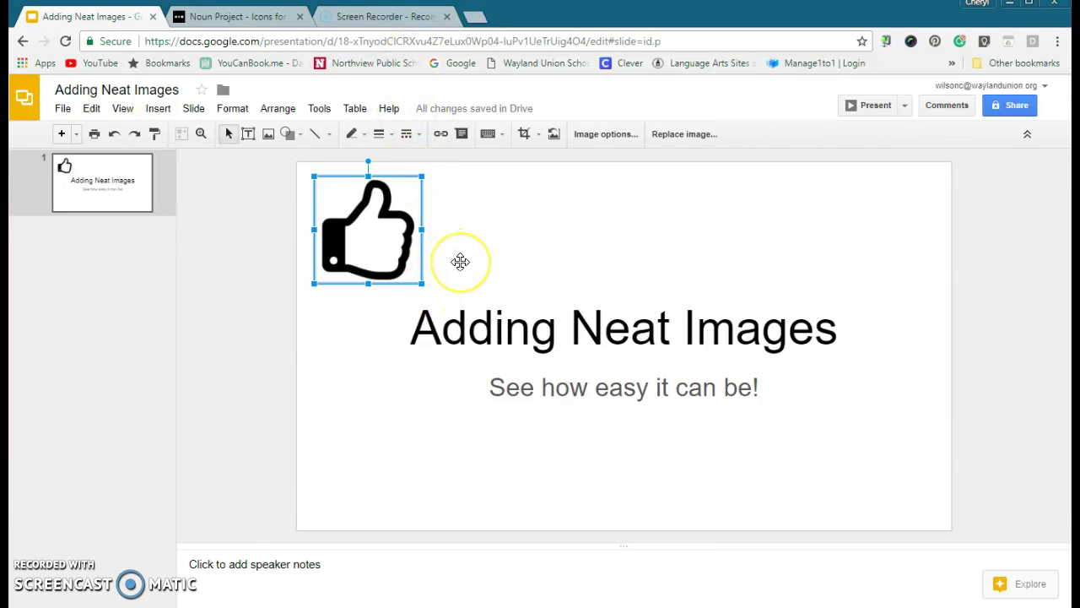
# - Search Noun Project for 'thumbs up' icons
pyautogui.click(233, 18)
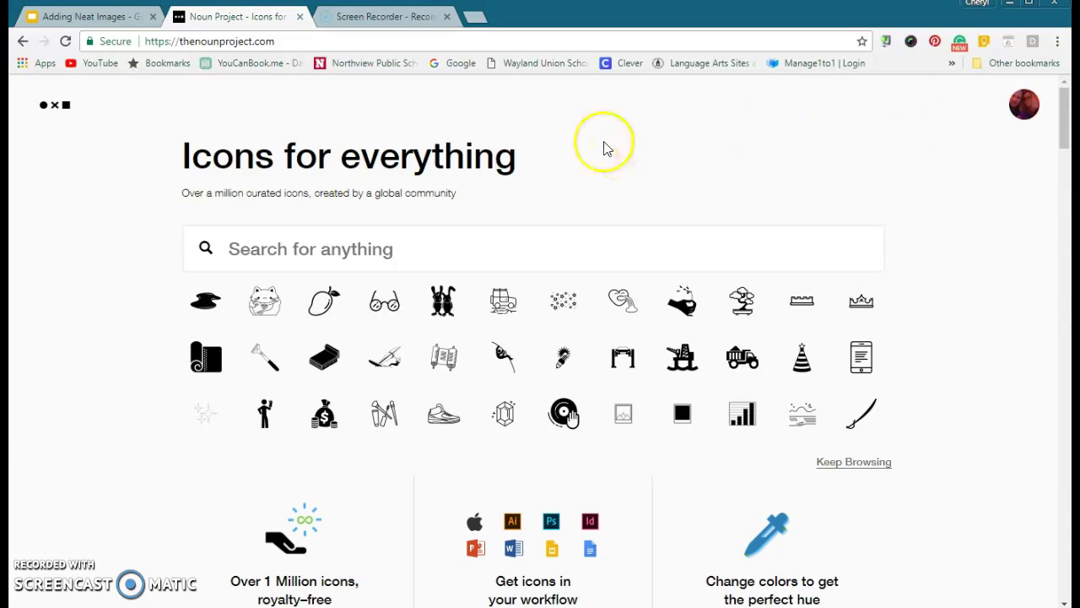
pyautogui.click(308, 249)
pyautogui.write('thu')
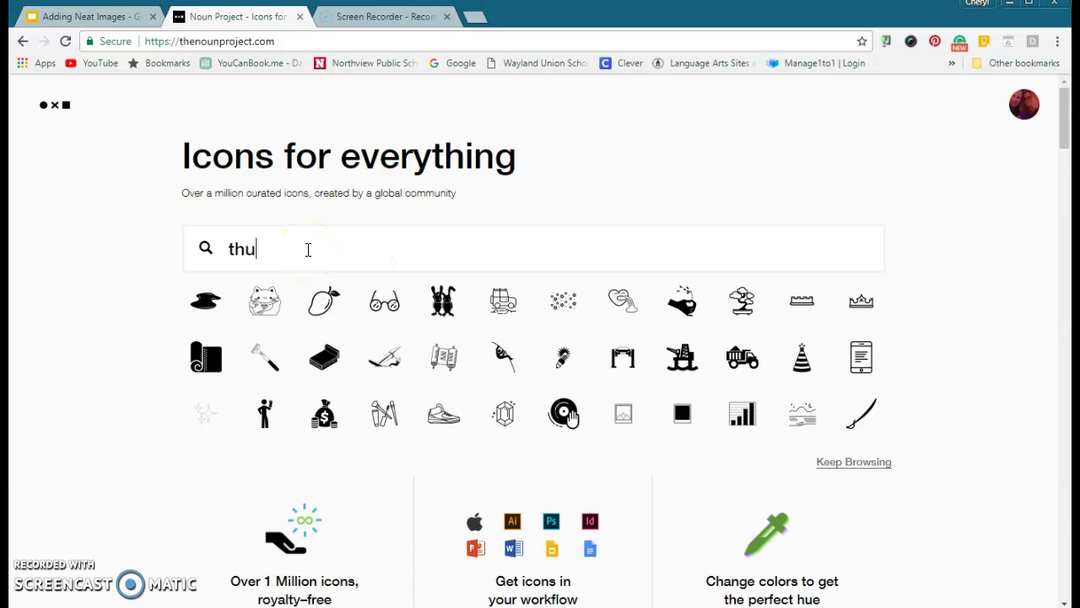
pyautogui.write('mbs up')
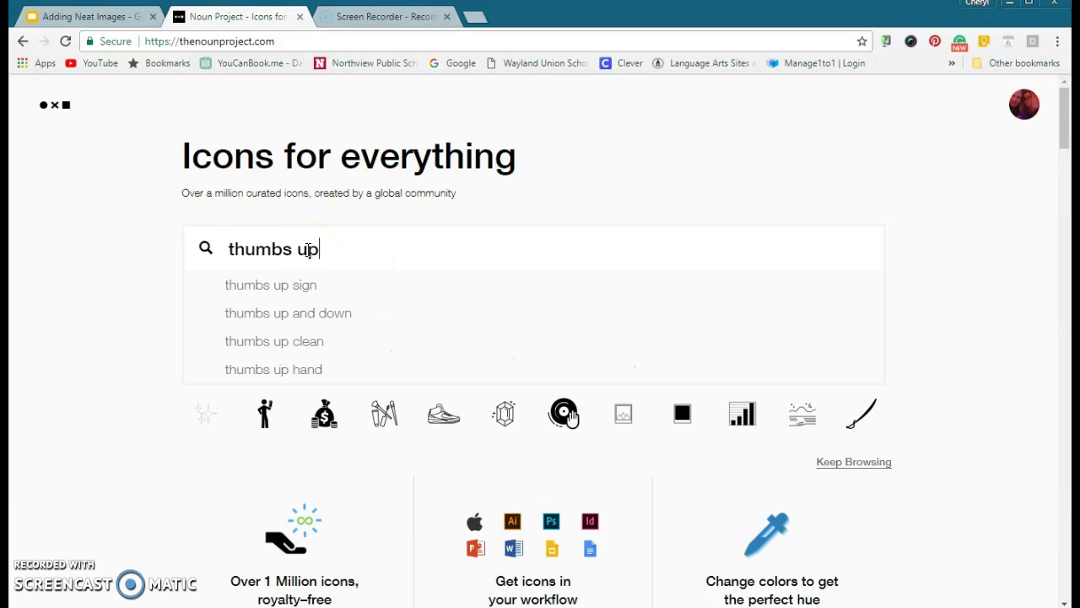
pyautogui.press('Return')
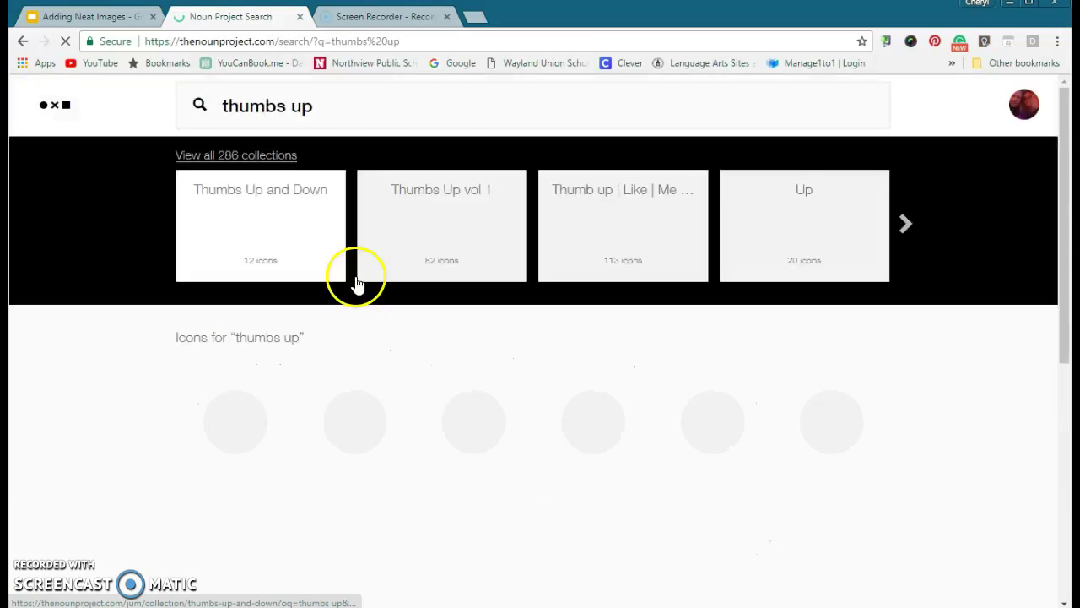
# - Browse through the 21075 thumbs-up icon results
pyautogui.scroll(-3, 474, 353)
pyautogui.scroll(-2, 477, 355)
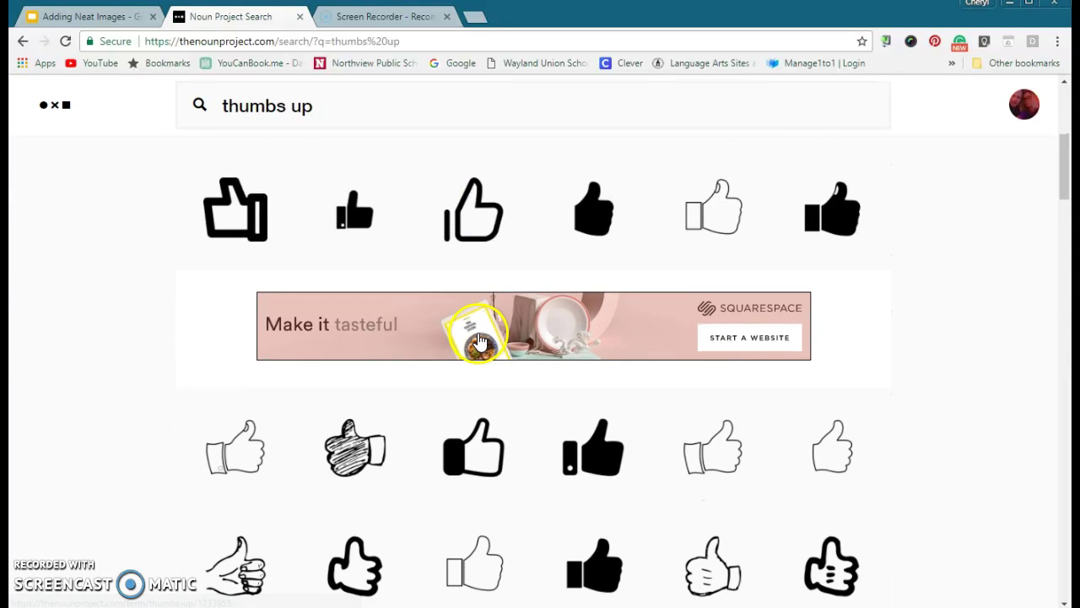
pyautogui.scroll(-3, 478, 333)
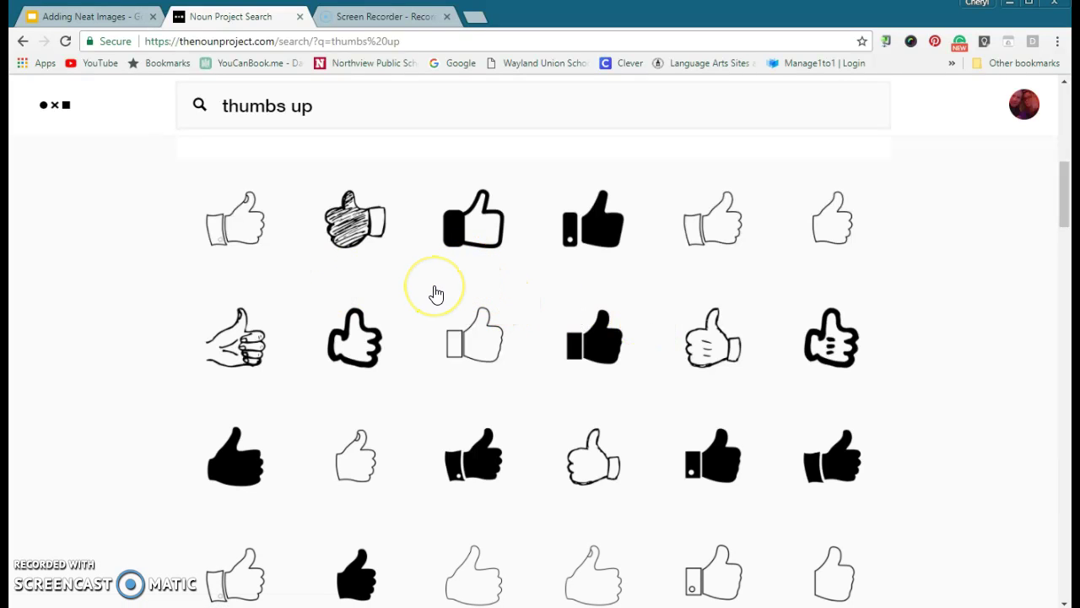
pyautogui.scroll(-3, 436, 293)
pyautogui.scroll(-2, 437, 293)
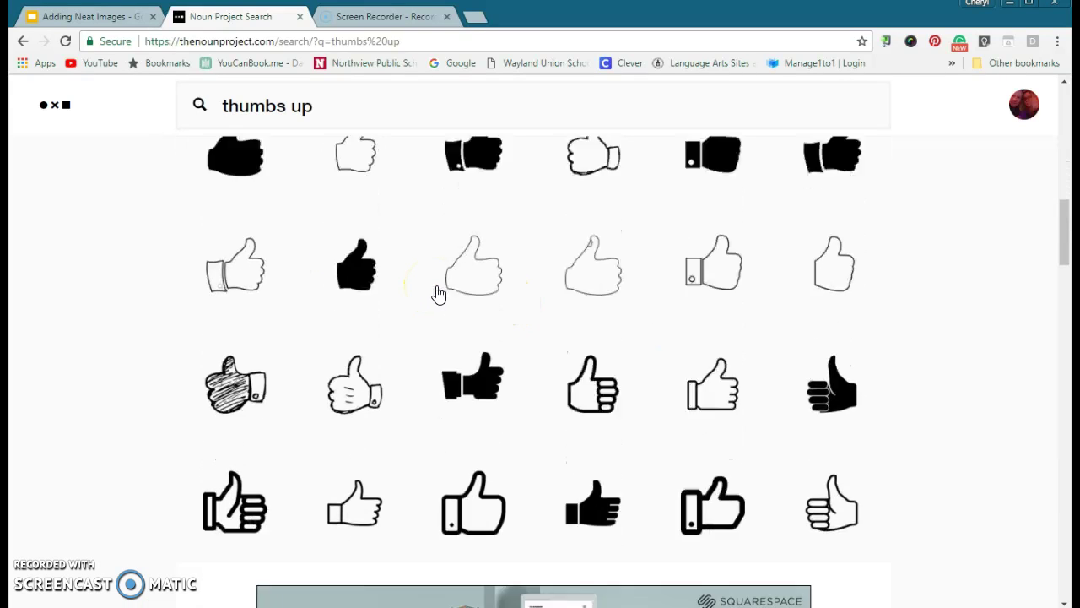
pyautogui.click(436, 293)
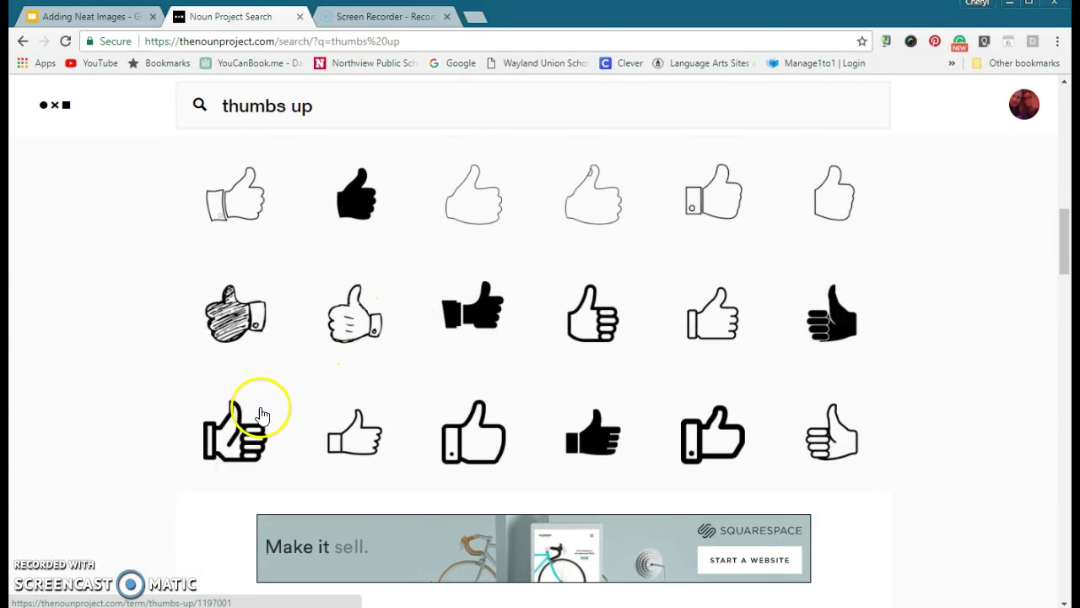
pyautogui.scroll(7, 386, 374)
pyautogui.scroll(2, 384, 384)
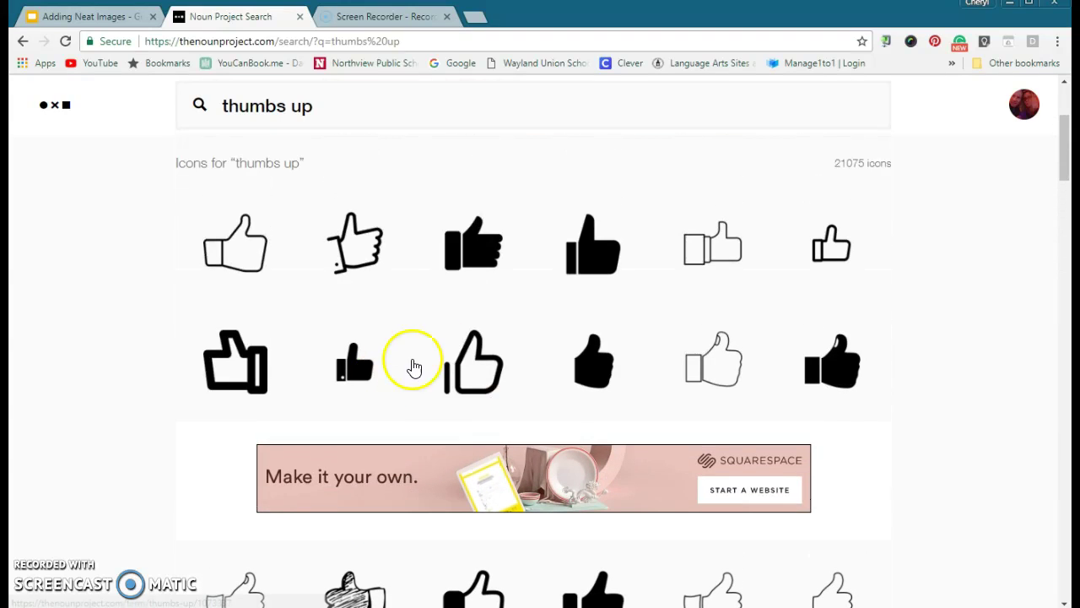
# - Download the solid Thumb Up icon as a PNG under the Creative Commons licence
pyautogui.click(476, 280)
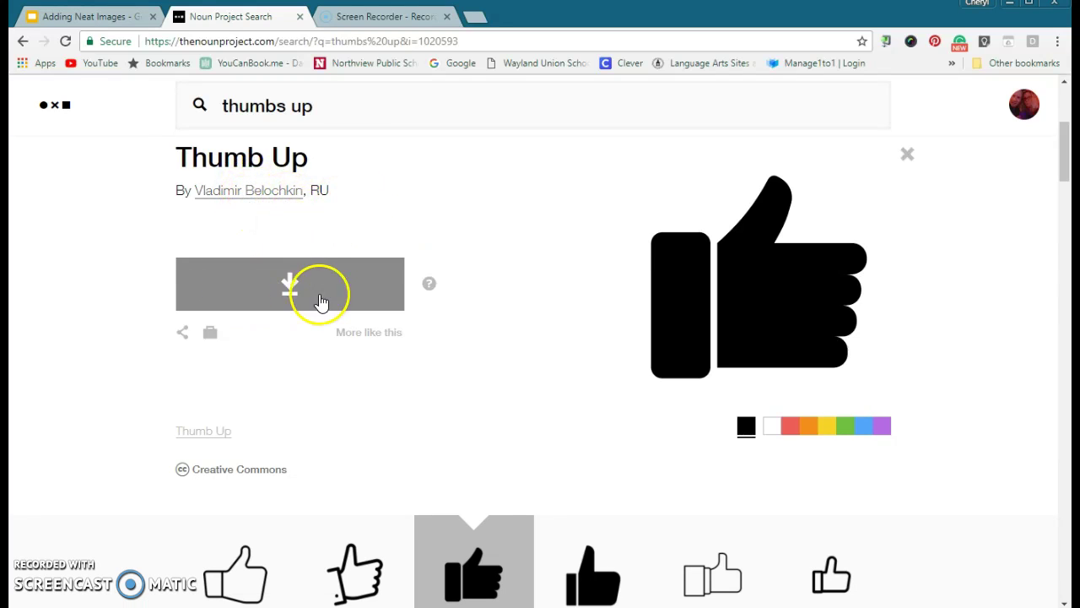
pyautogui.click(292, 291)
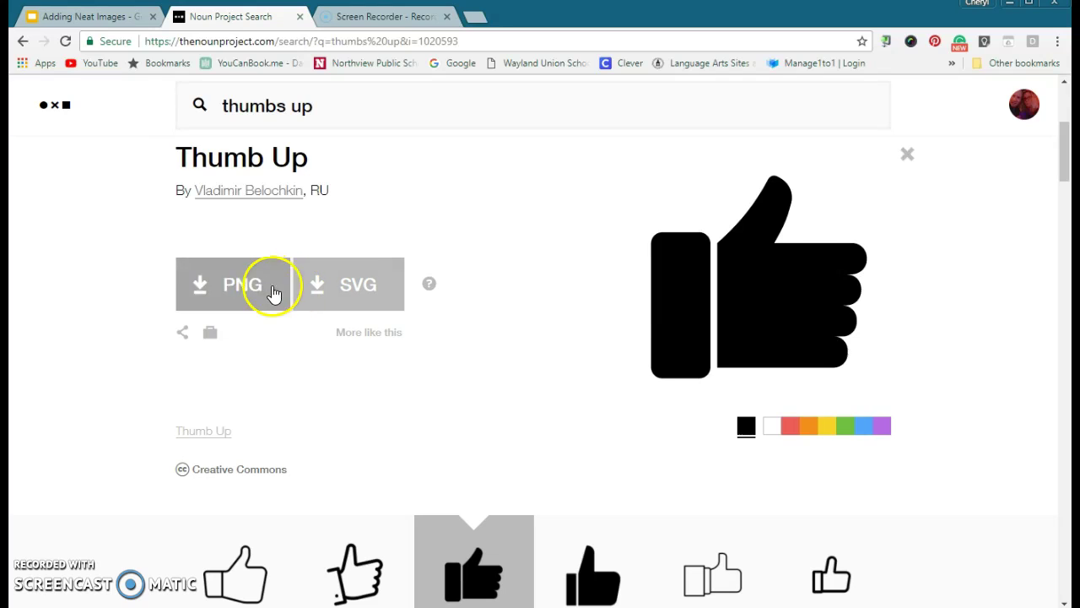
pyautogui.click(200, 302)
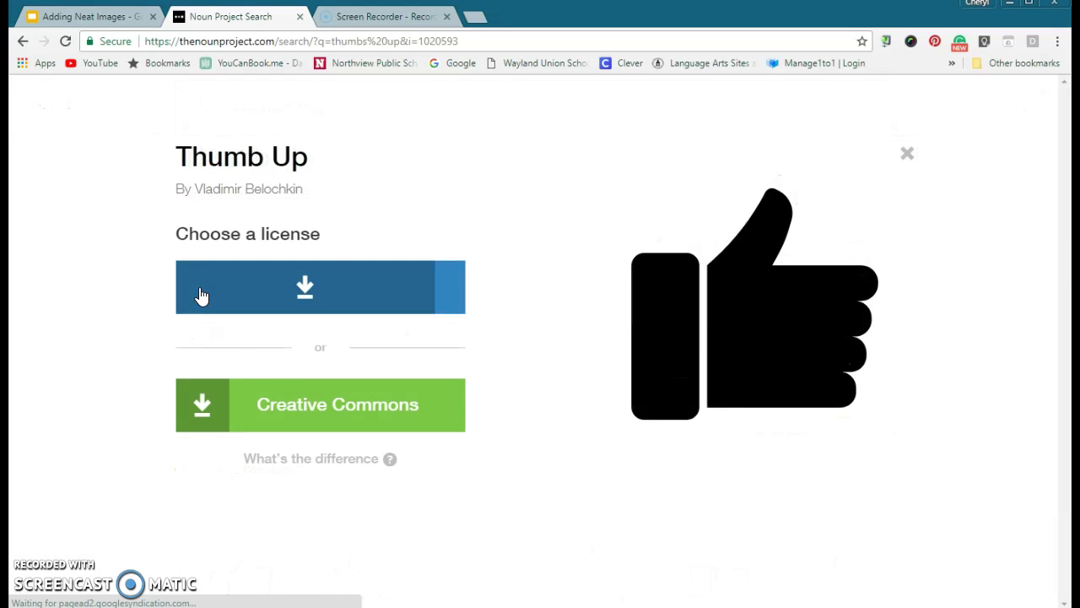
pyautogui.click(288, 398)
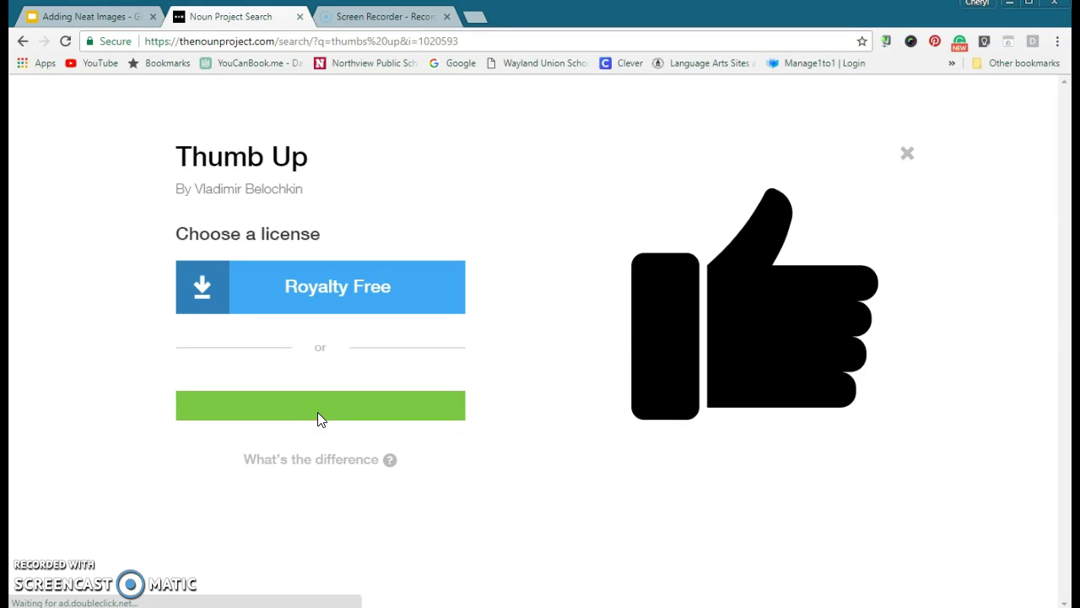
pyautogui.click(322, 521)
# - Show the downloaded noun_1020593_cc (1) file in its folder
pyautogui.click(144, 593)
pyautogui.click(169, 597)
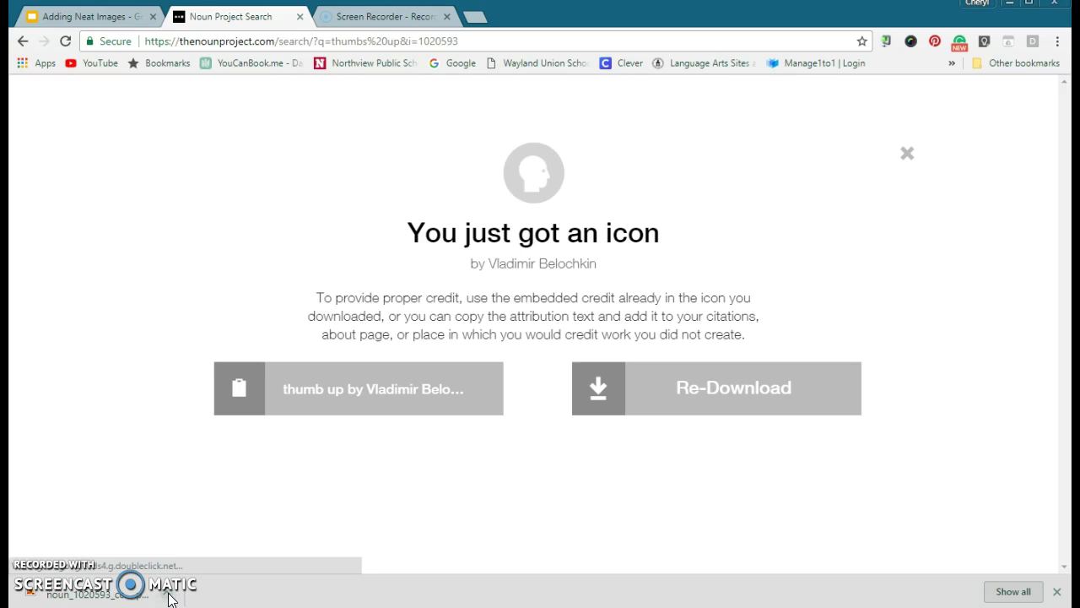
pyautogui.click(168, 597)
pyautogui.moveTo(179, 570); pyautogui.dragTo(193, 551)
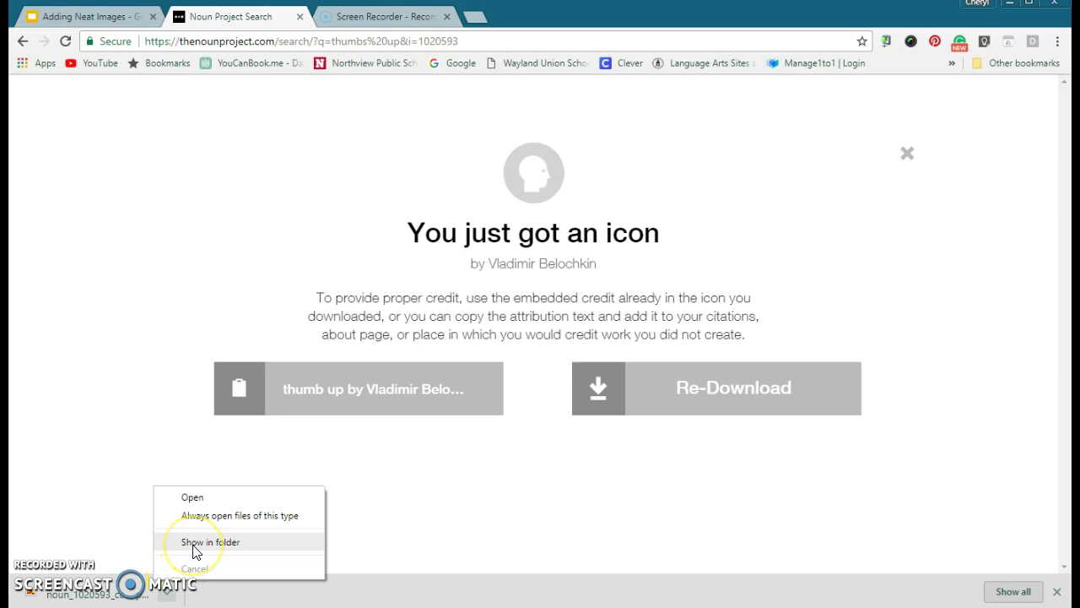
pyautogui.click(193, 552)
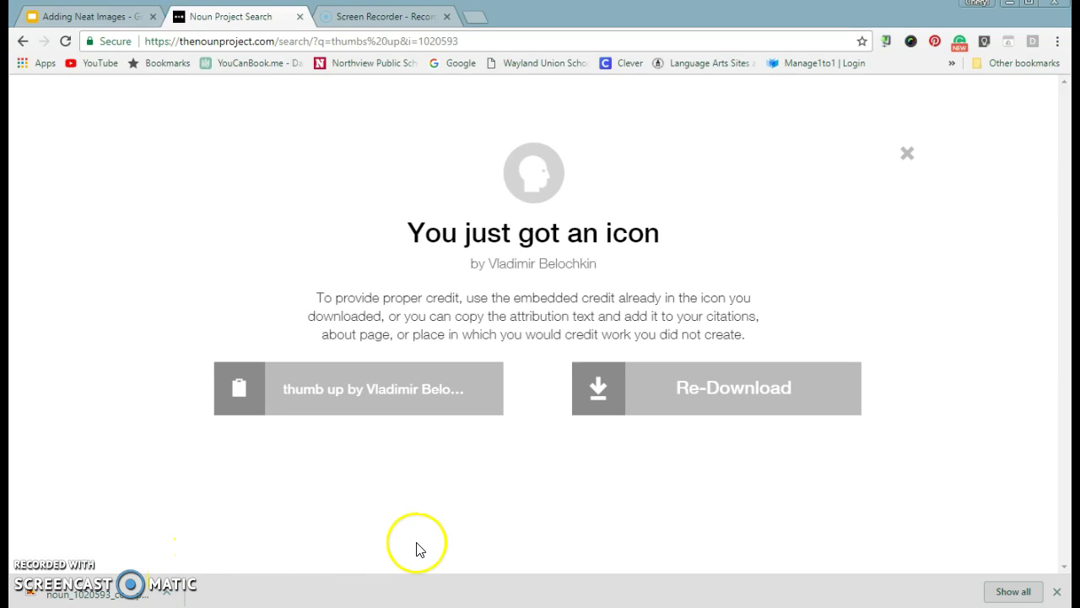
pyautogui.moveTo(1079, 160)
pyautogui.mouseDown()
pyautogui.moveTo(634, 159)
pyautogui.moveTo(1079, 166)
pyautogui.moveTo(1064, 168)
pyautogui.mouseUp()
# - Upload the noun_1020593_cc (1) icon file onto the Adding Neat Images title slide
pyautogui.click(97, 17)
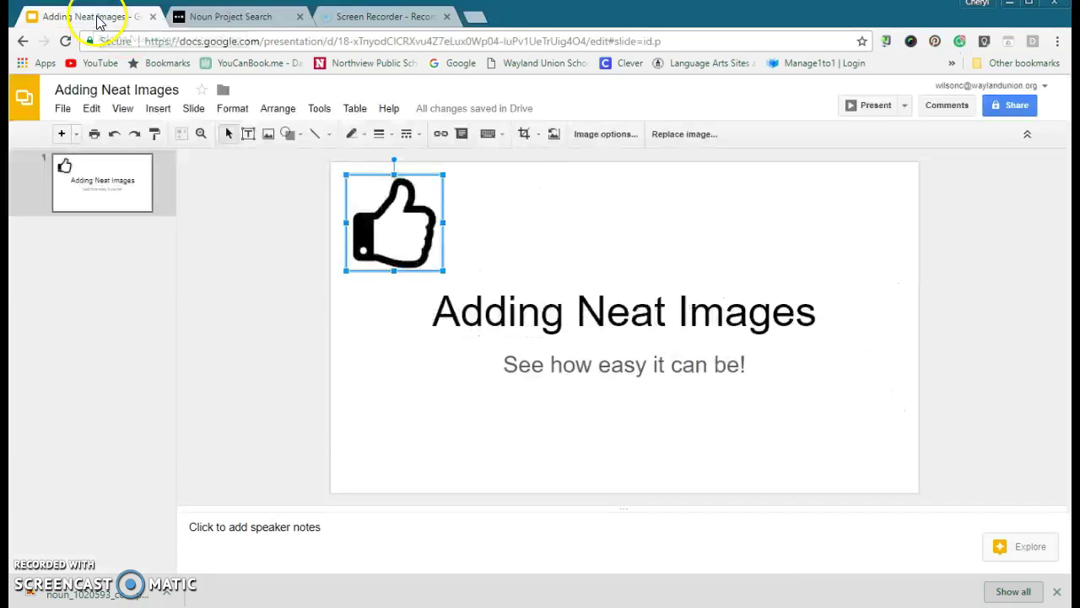
pyautogui.click(158, 108)
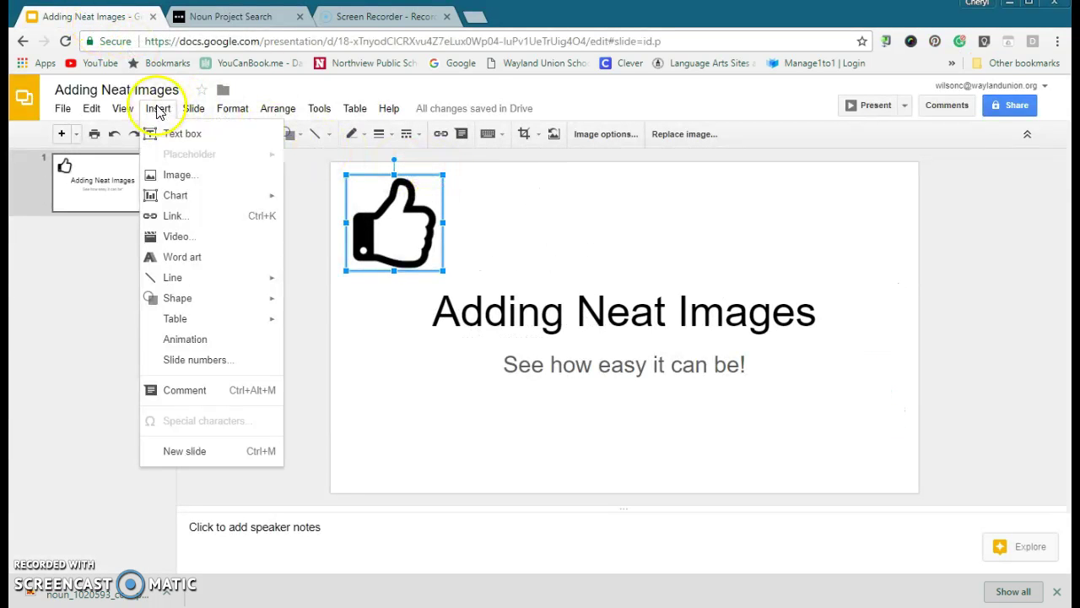
pyautogui.click(173, 175)
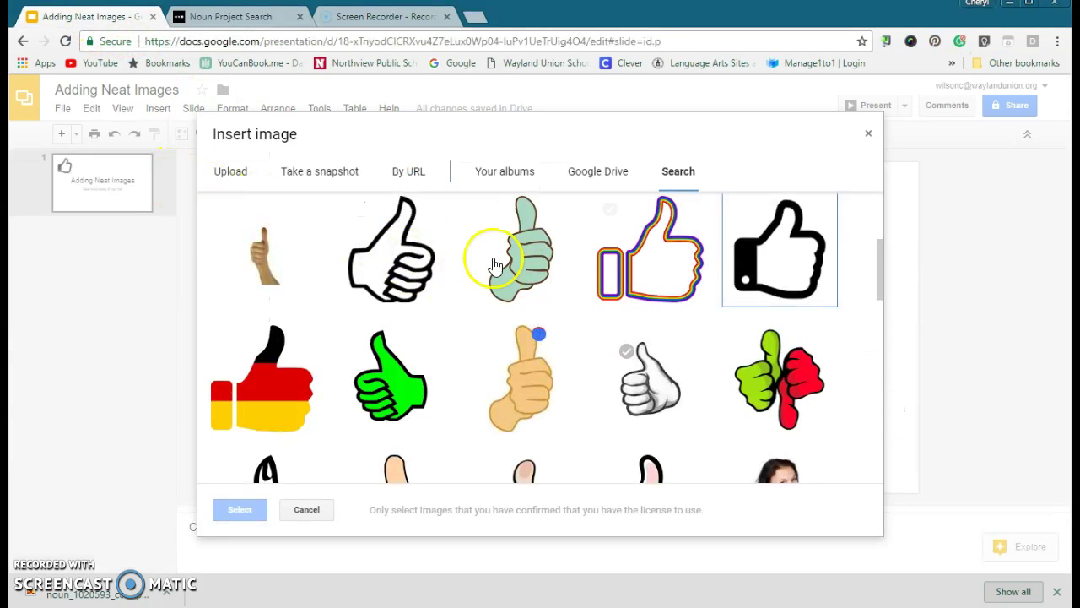
pyautogui.click(229, 179)
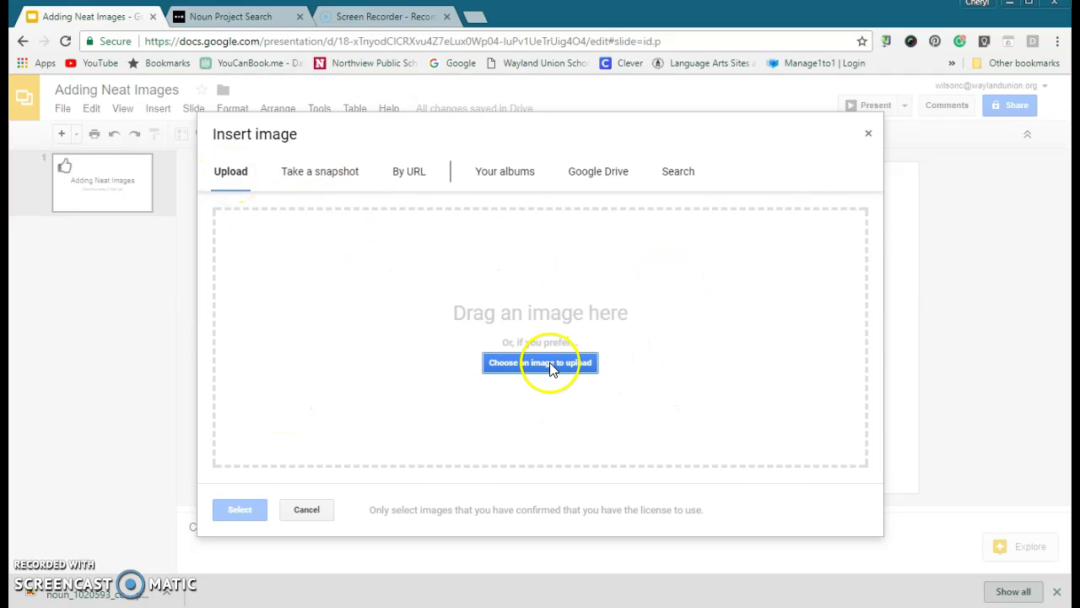
pyautogui.click(959, 257)
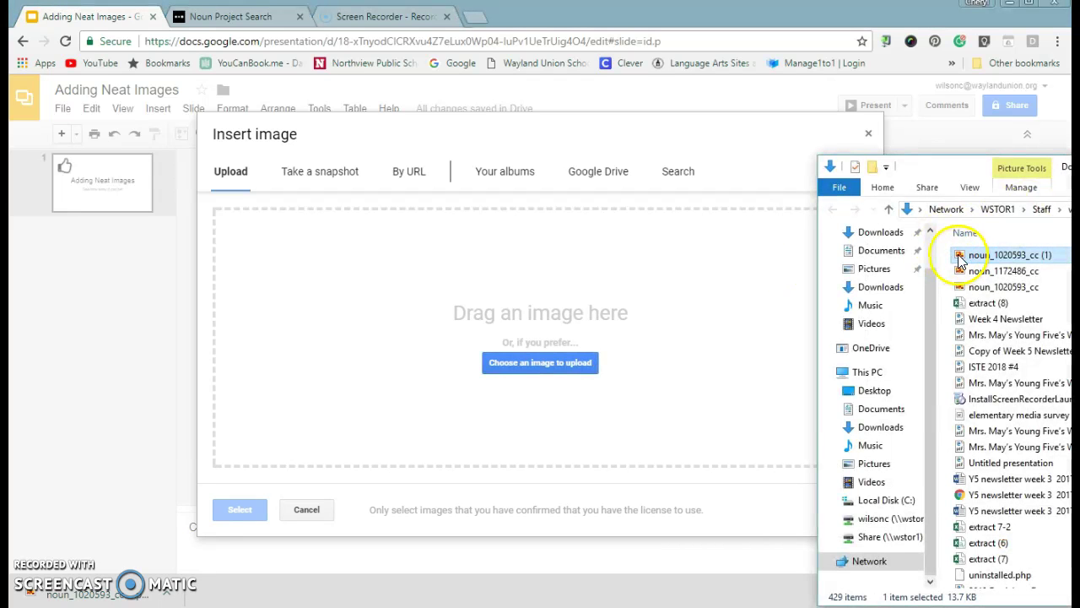
pyautogui.moveTo(962, 257); pyautogui.dragTo(540, 388)
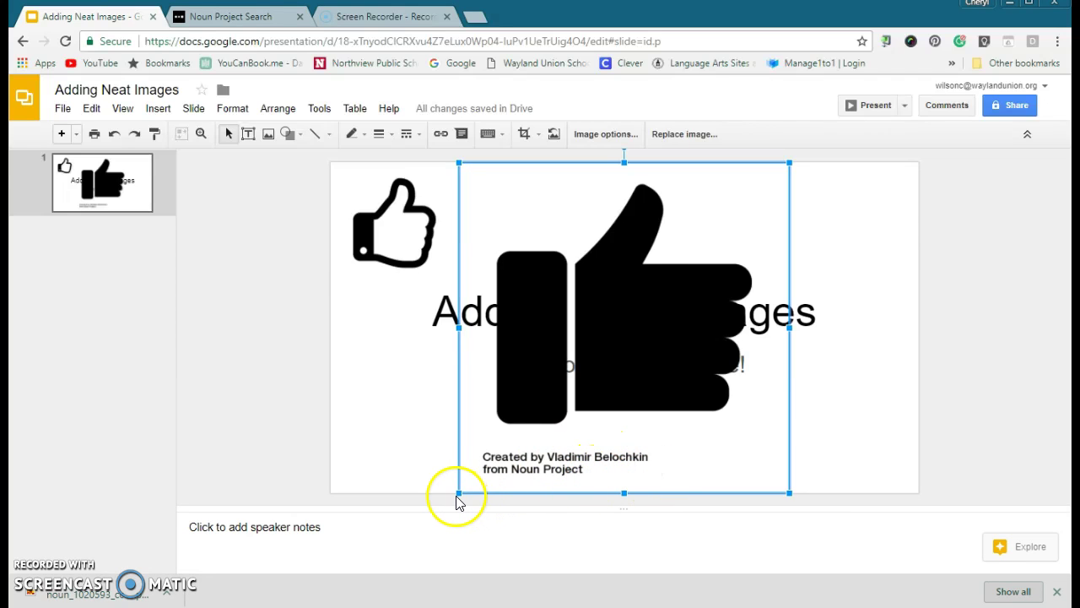
# - Shrink the Noun Project thumbs-up and place it in the slide's top-right corner
pyautogui.moveTo(459, 494); pyautogui.dragTo(748, 261)
pyautogui.moveTo(755, 212); pyautogui.dragTo(856, 229)
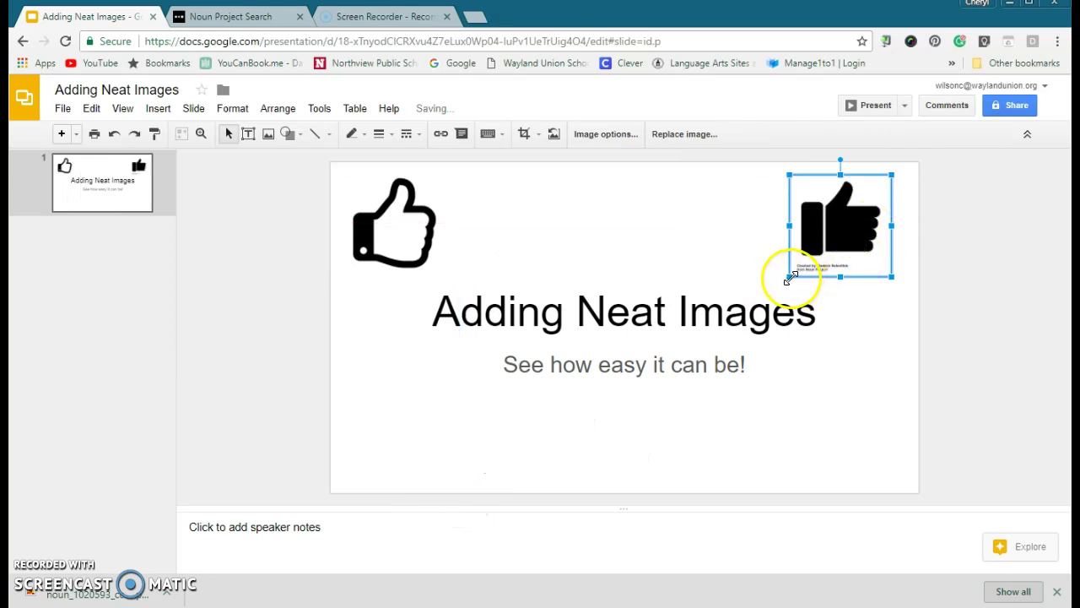
pyautogui.moveTo(788, 277); pyautogui.dragTo(775, 287)
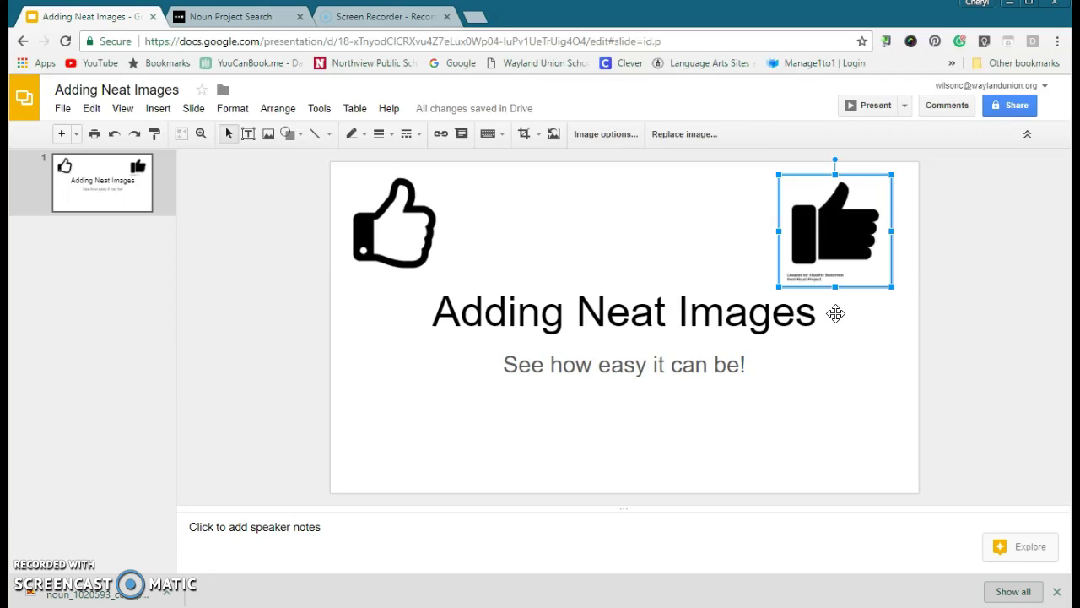
pyautogui.click(565, 395)
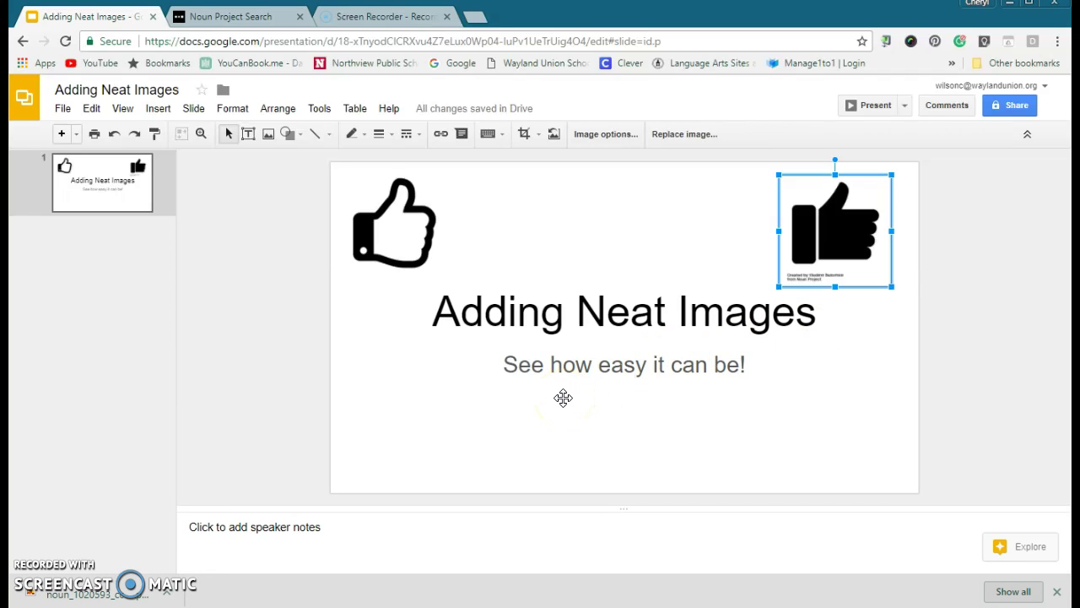